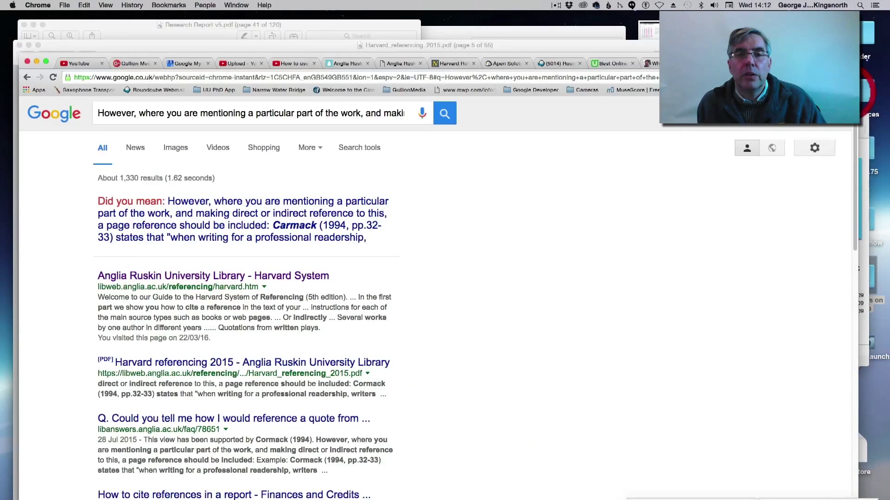
Step: Search Google in a new browser tab for the copied passage beginning "Why do I need to provide references in my work?"
drag(731, 56, 763, 16)
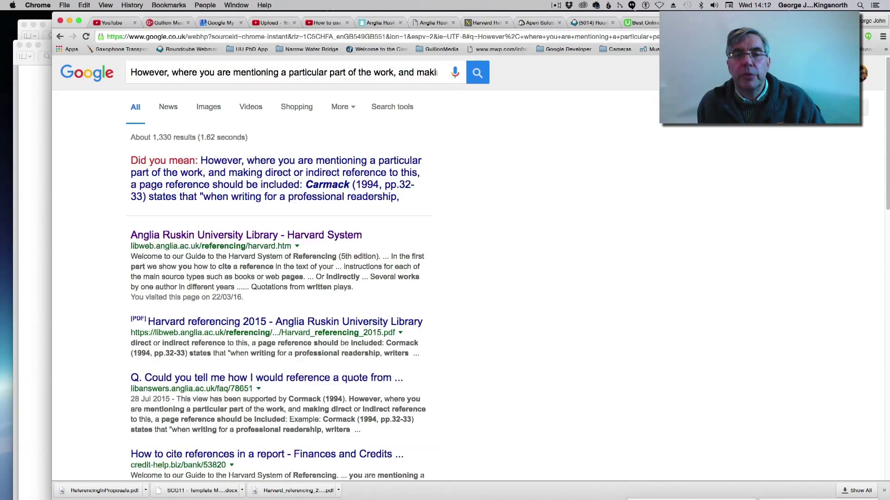
click(838, 23)
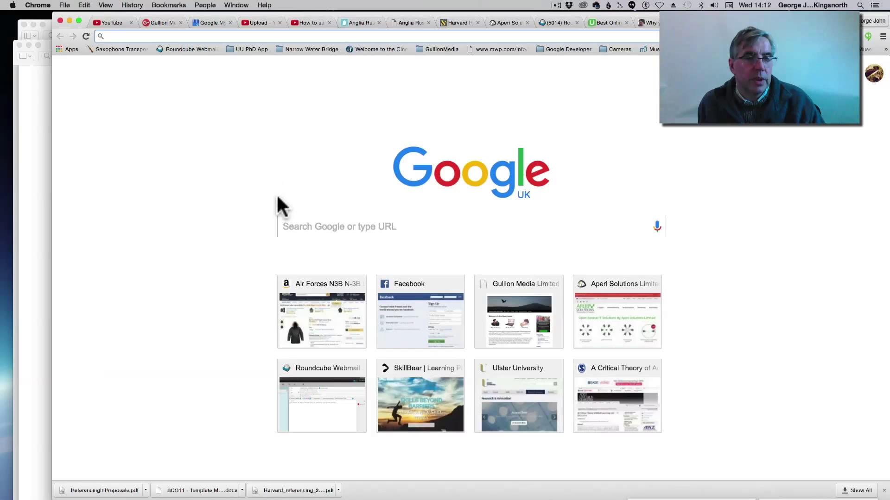
click(291, 226)
key(super)
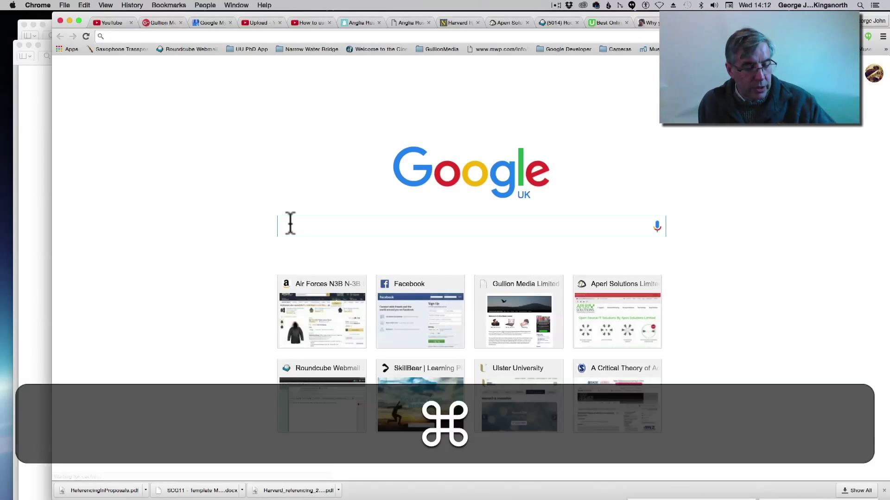
key(super+v)
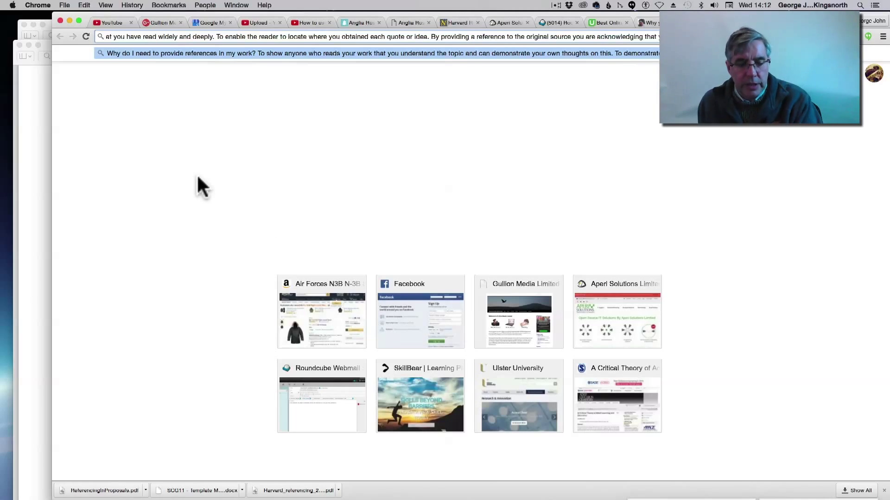
key(Return)
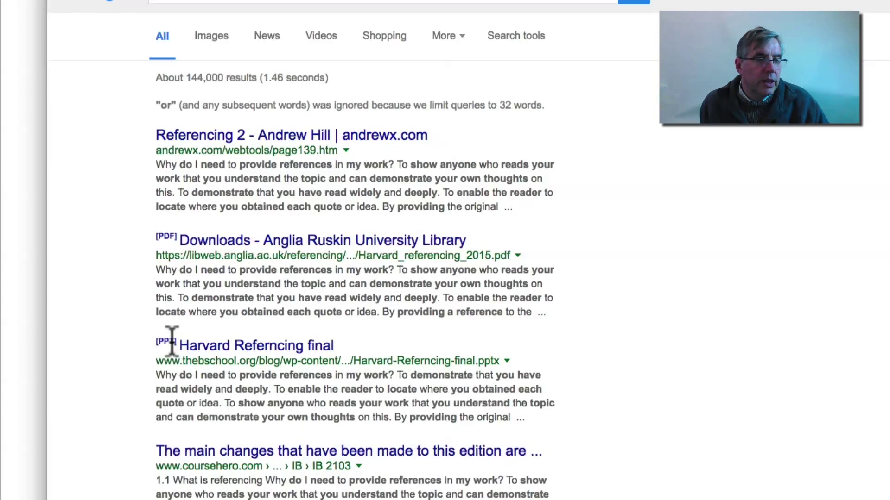
Step: Save the "Harvard Referncing final" presentation to the Referencing folder and look through its slides up to slide 52
click(278, 355)
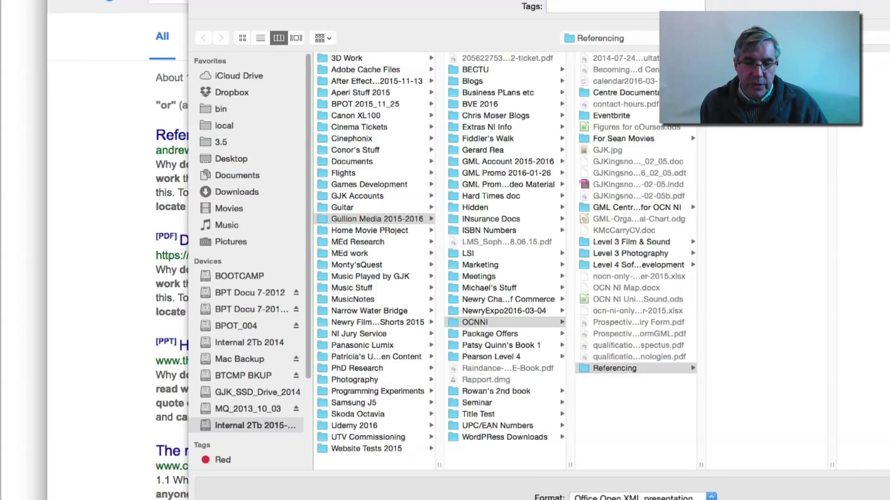
key(Return)
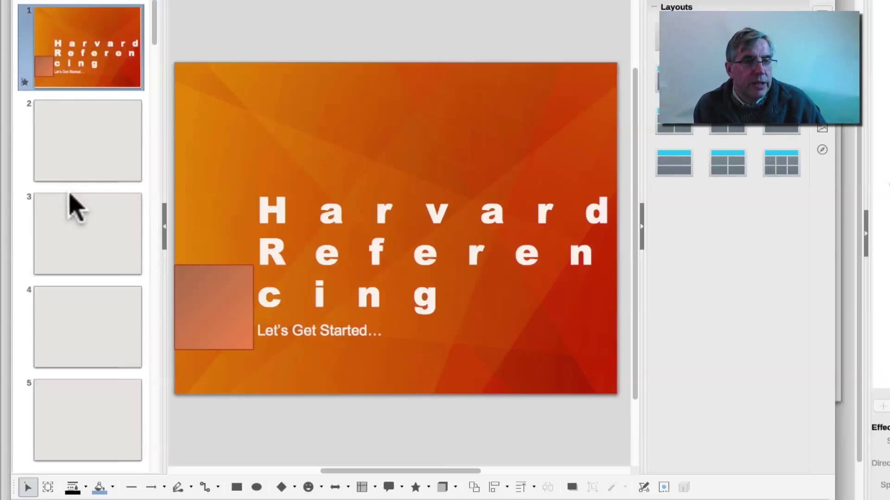
click(109, 147)
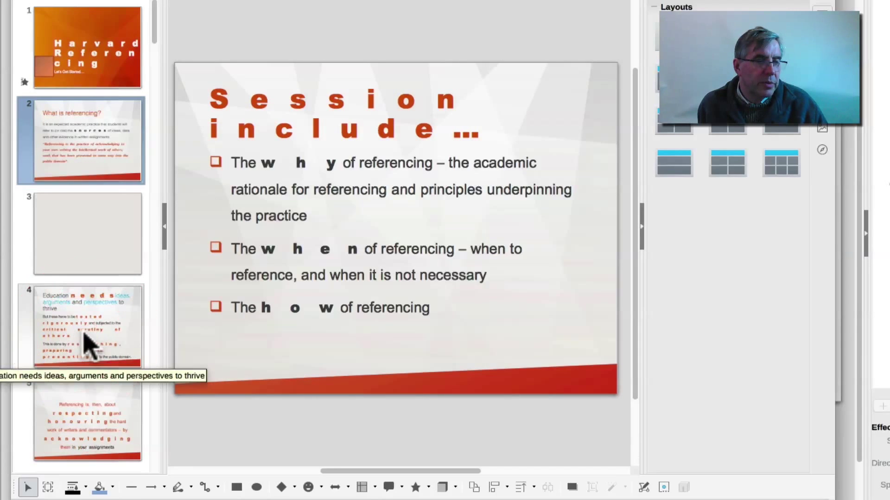
click(84, 420)
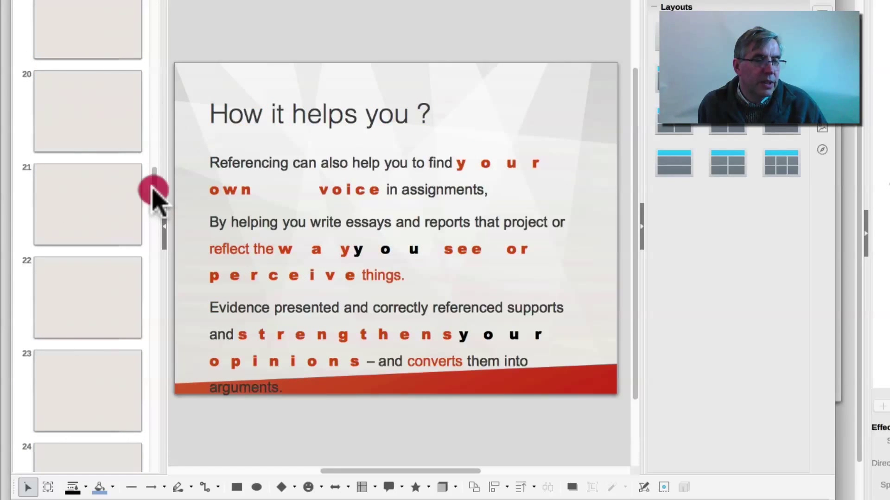
drag(153, 192, 148, 466)
click(117, 397)
click(96, 328)
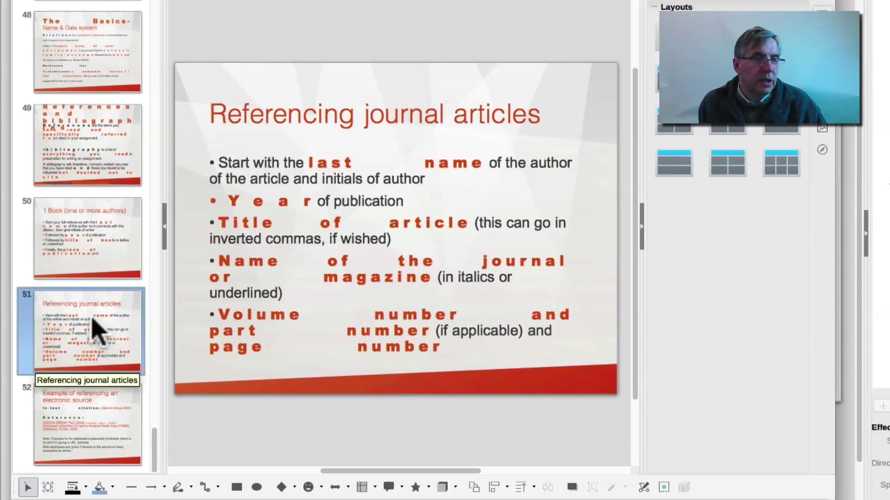
click(95, 424)
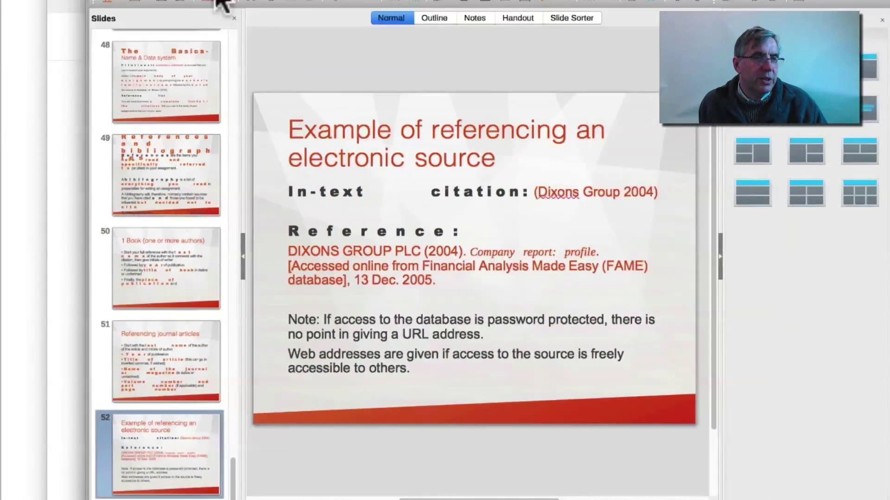
Step: Switch back to Chrome, open the Anglia Ruskin University Library PDF result and skim the Harvard referencing guide
key(super+Tab)
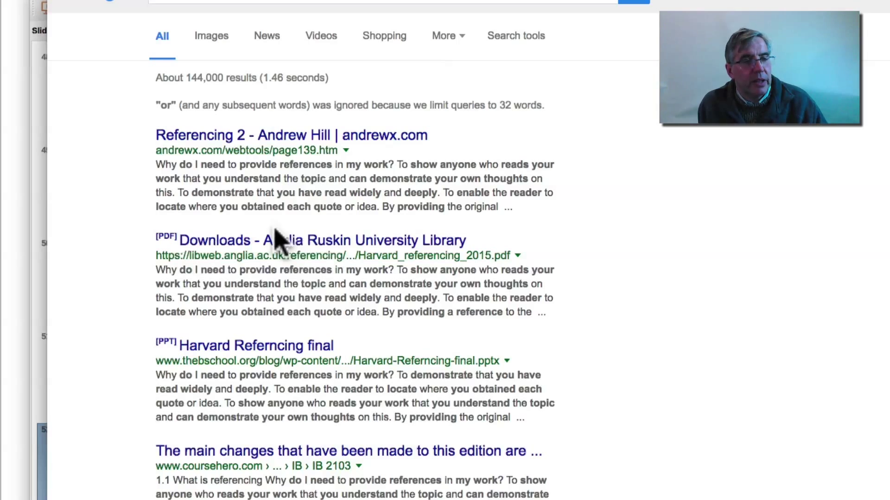
click(430, 240)
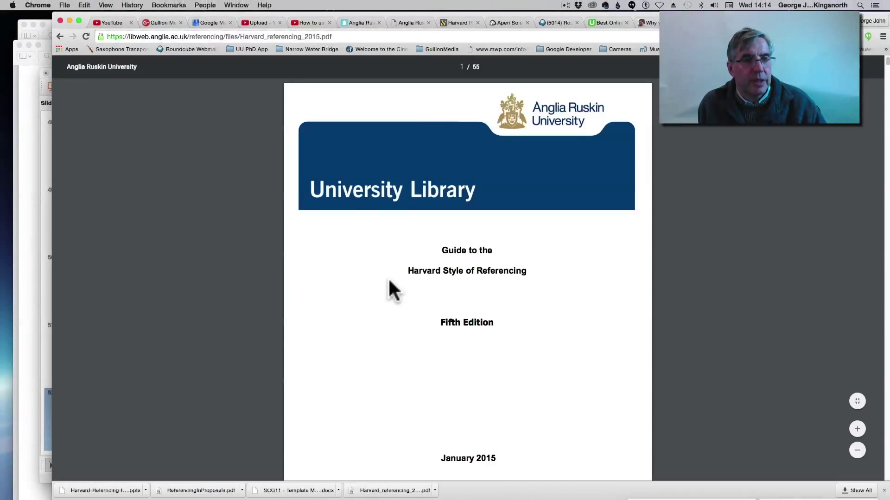
scroll(388, 278, down, 20)
scroll(384, 285, down, 15)
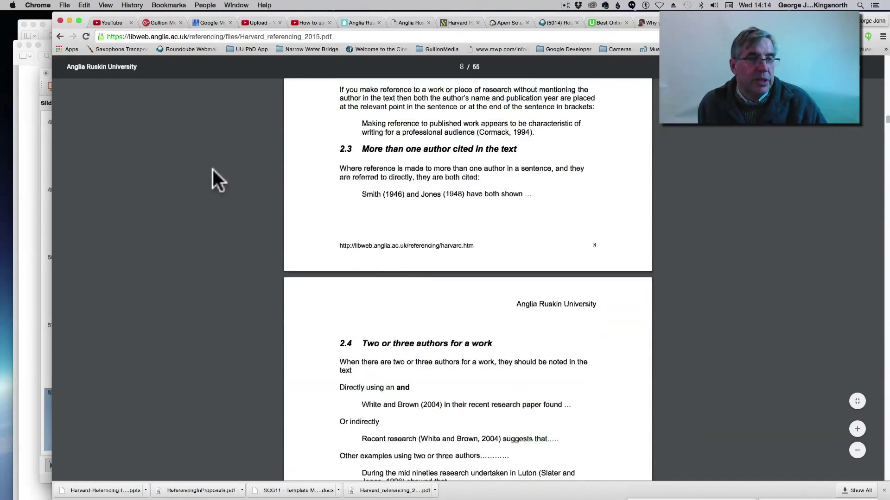
scroll(302, 248, down, 15)
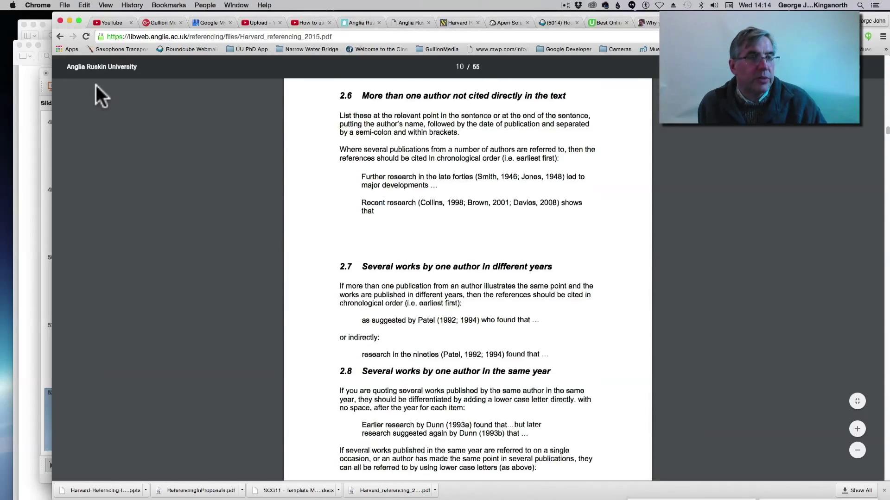
Step: Go back to the search results, open the andrewx.com Referencing 2 page and read its passage on providing references
click(60, 36)
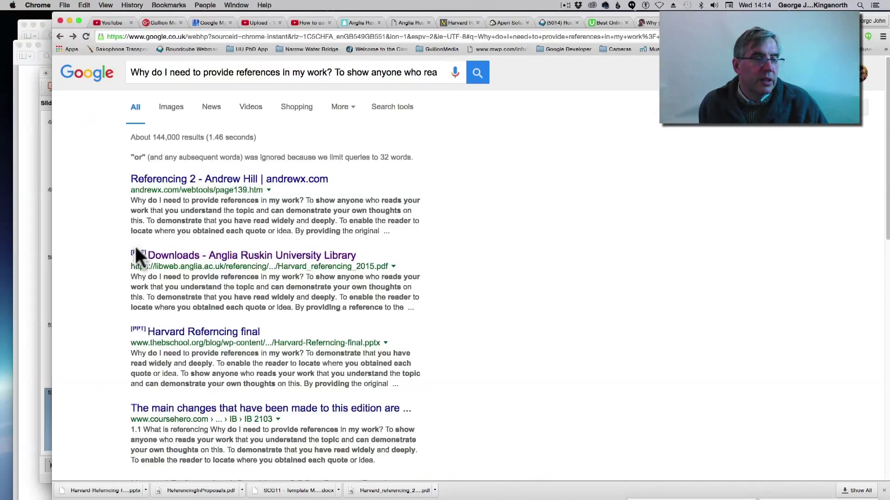
click(177, 179)
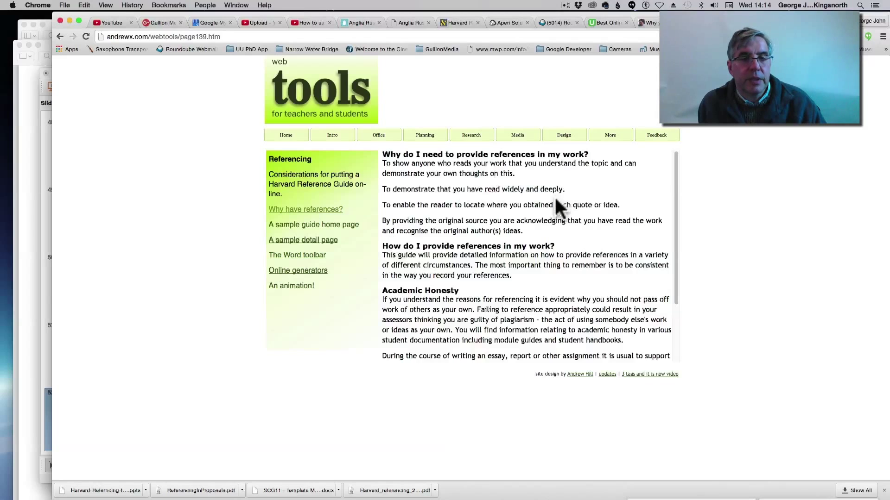
scroll(556, 204, down, 3)
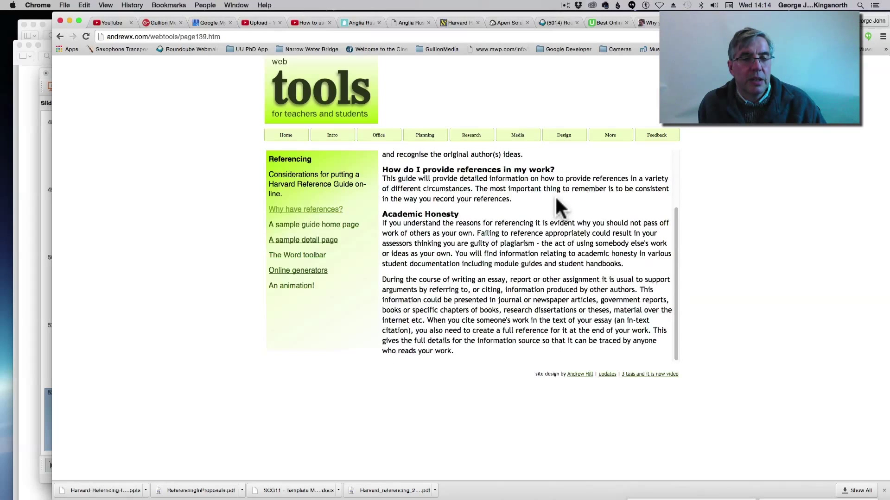
scroll(554, 196, up, 2)
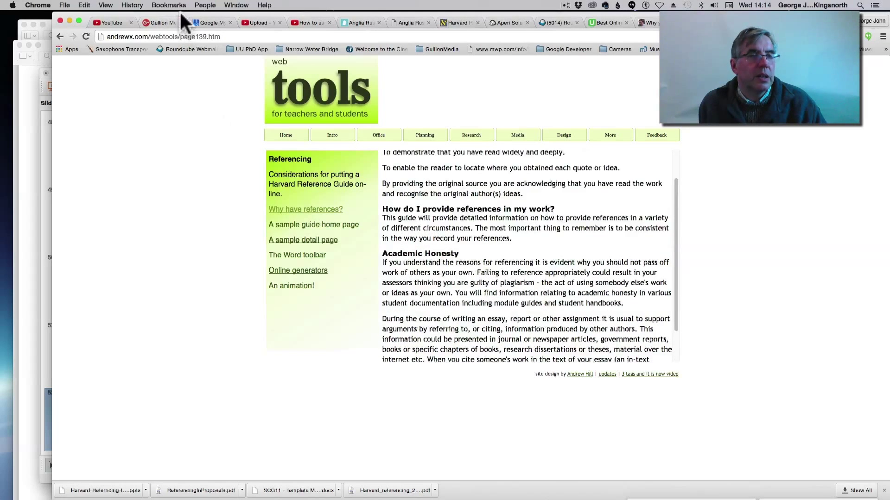
Step: Switch to the Harvard referencing PDF in Preview and copy the text from "What is referencing" through "demonstrate your own thoughts on this."
click(23, 108)
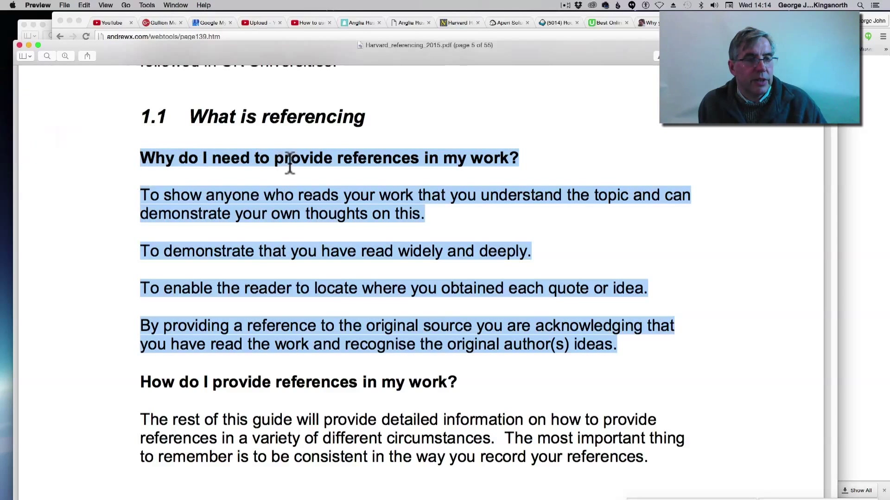
click(262, 141)
drag(191, 116, 454, 225)
key(super)
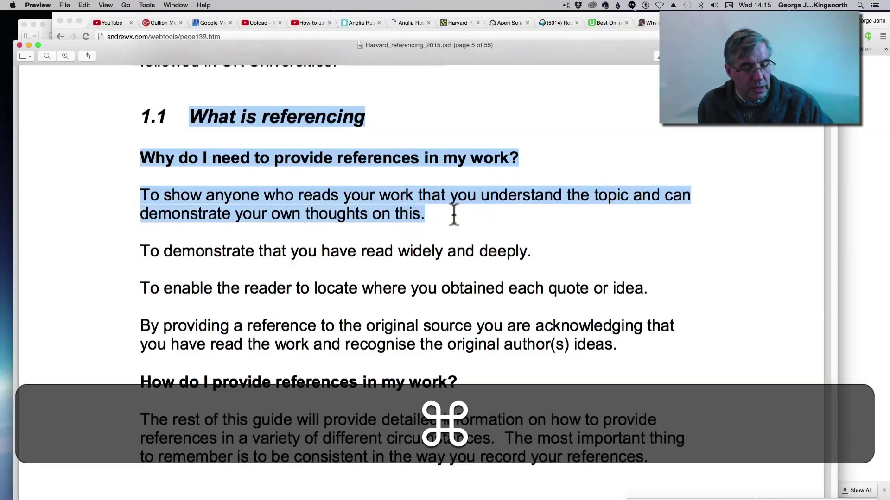
key(super+c)
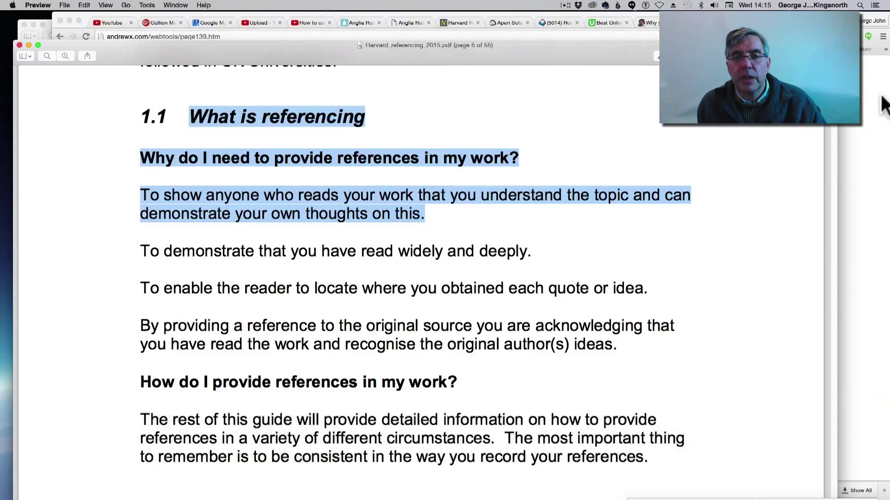
Step: Return to the search results in Chrome and highlight the matching excerpts under the andrewx.com, Anglia Ruskin and thebschool.org results
click(875, 98)
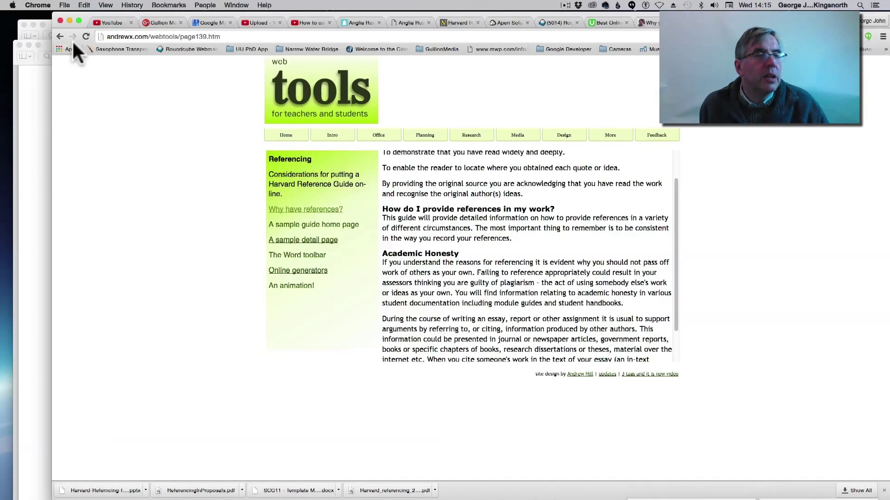
click(61, 36)
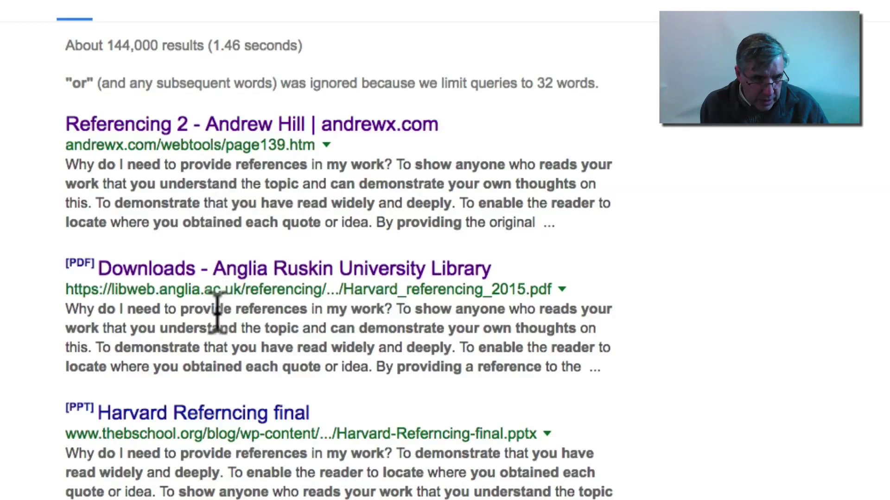
drag(68, 164, 619, 224)
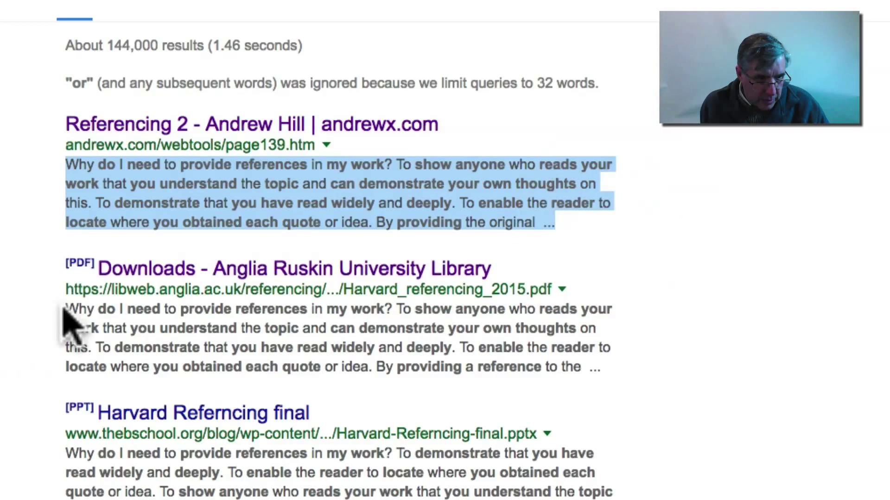
drag(68, 308, 585, 379)
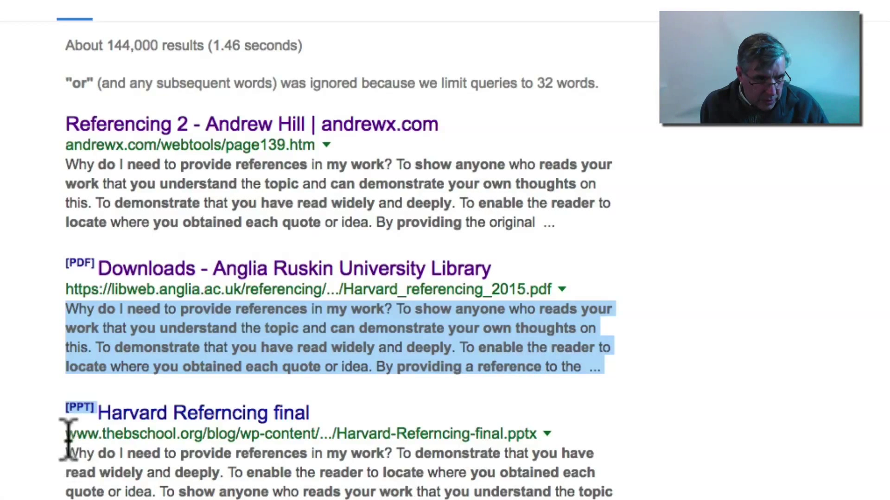
drag(14, 447, 522, 491)
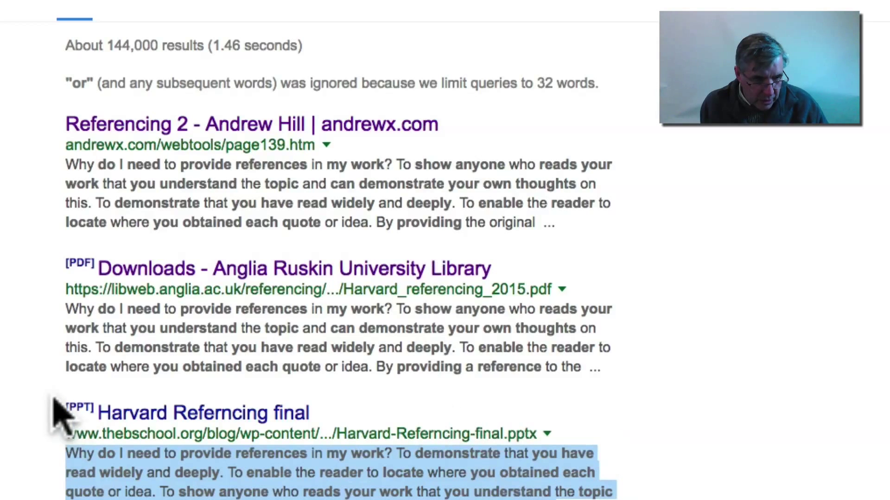
Step: Highlight the matching excerpts under the Course Hero result and the WordPress.com DOC result
scroll(38, 389, down, 5)
scroll(38, 389, down, 2)
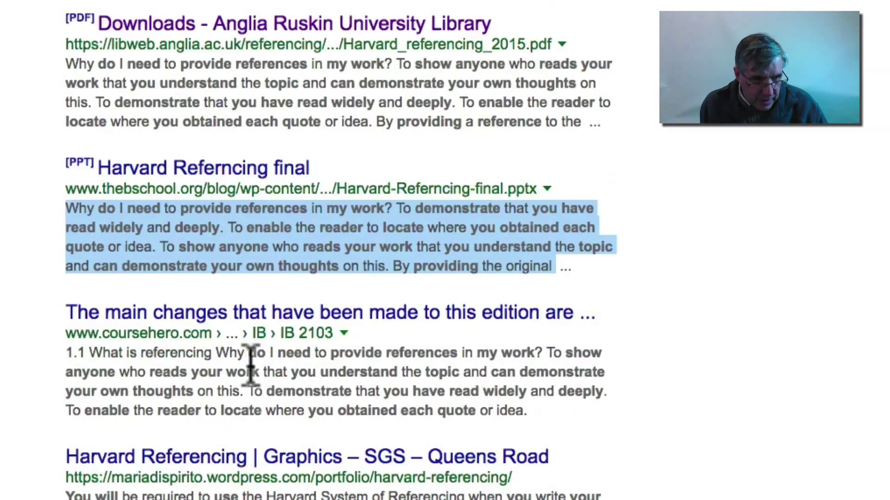
drag(216, 353, 540, 425)
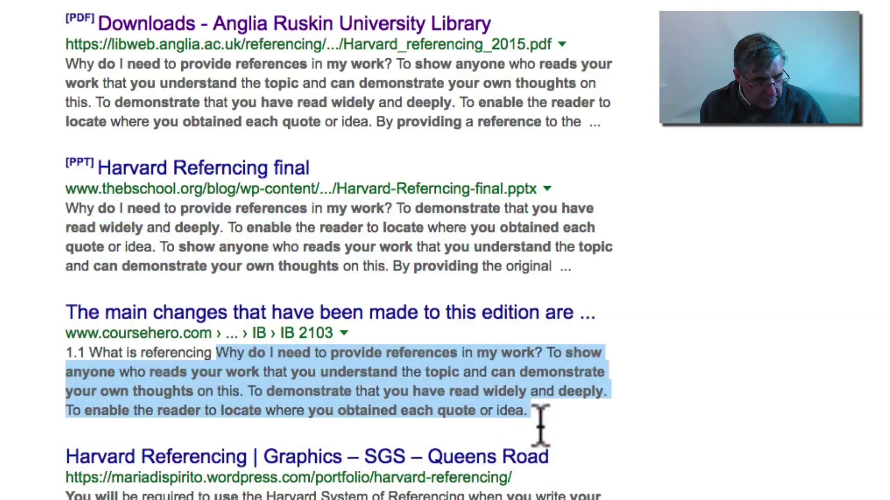
scroll(9, 424, down, 6)
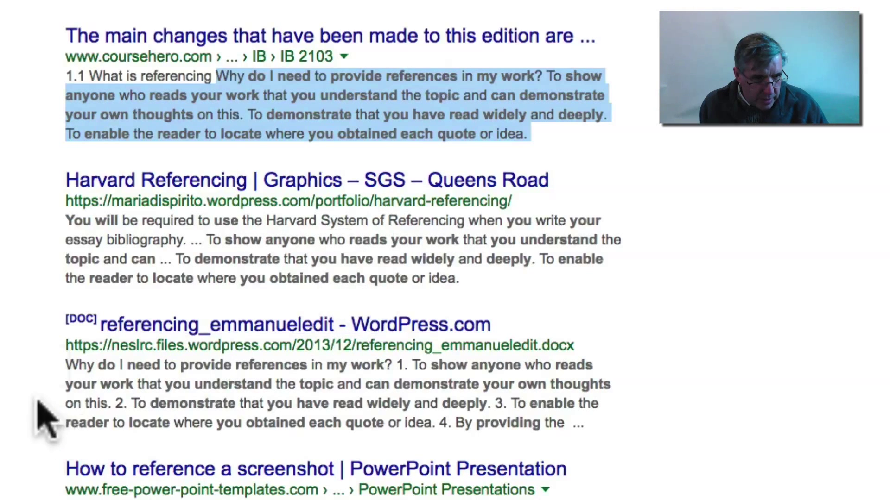
drag(66, 366, 584, 424)
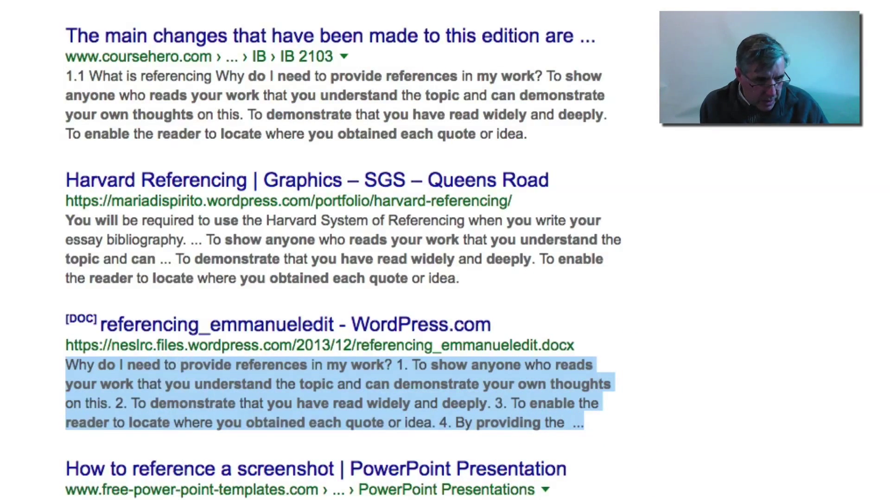
Step: Review the matching search results and open the WordPress.com DOC result, referencing_emmanueledit, in LibreOffice
scroll(274, 308, up, 12)
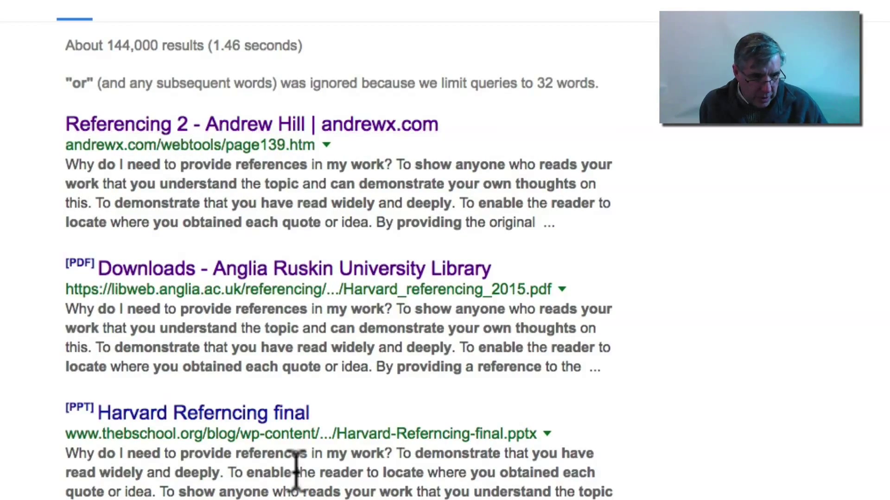
scroll(308, 288, down, 15)
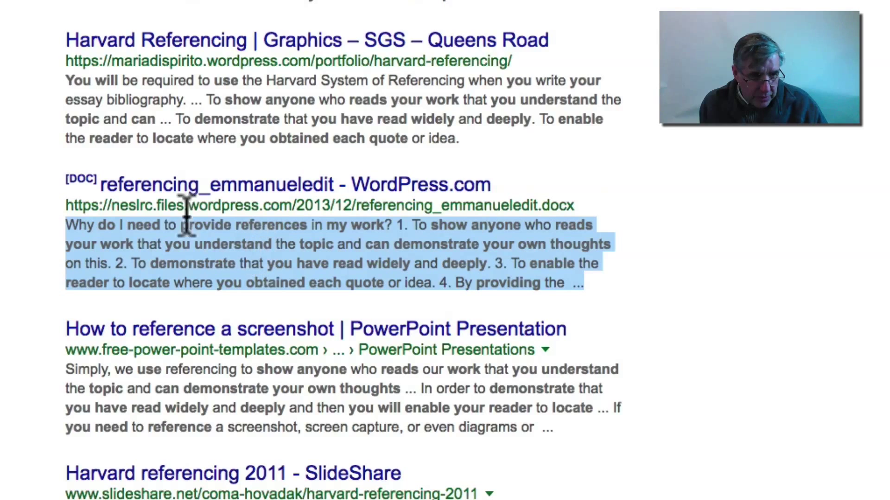
click(258, 186)
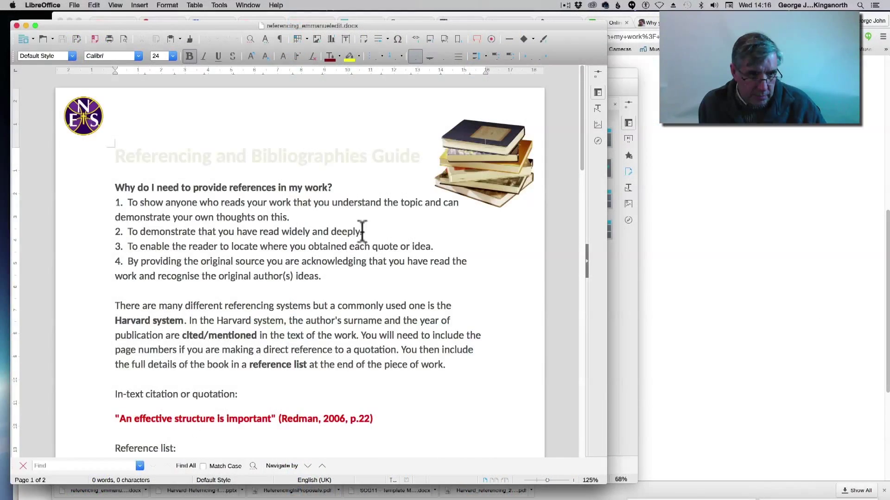
drag(580, 121, 596, 97)
Step: Start a text search in the document and paste the copied "What is referencing" passage twice
click(74, 6)
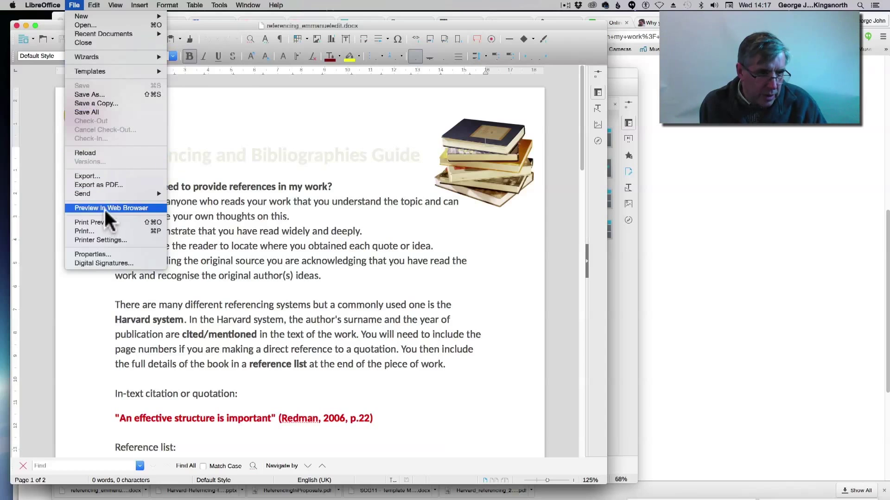
mouse_move(95, 4)
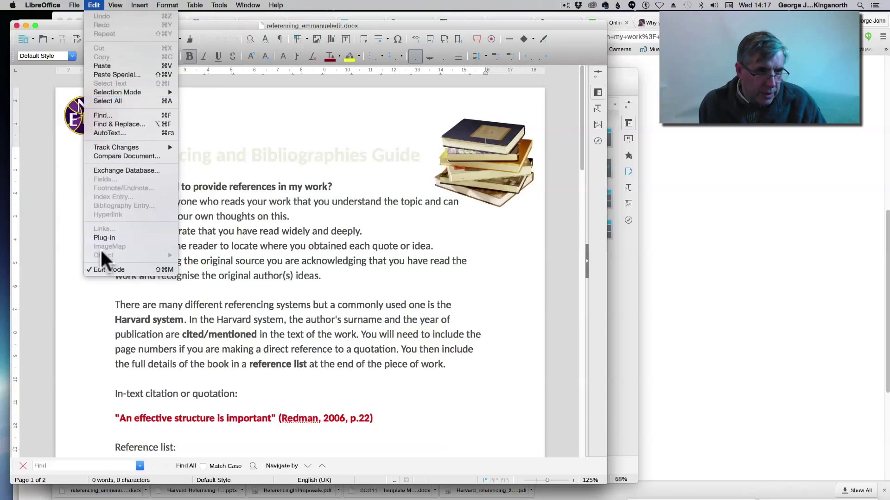
click(107, 114)
key(super+v)
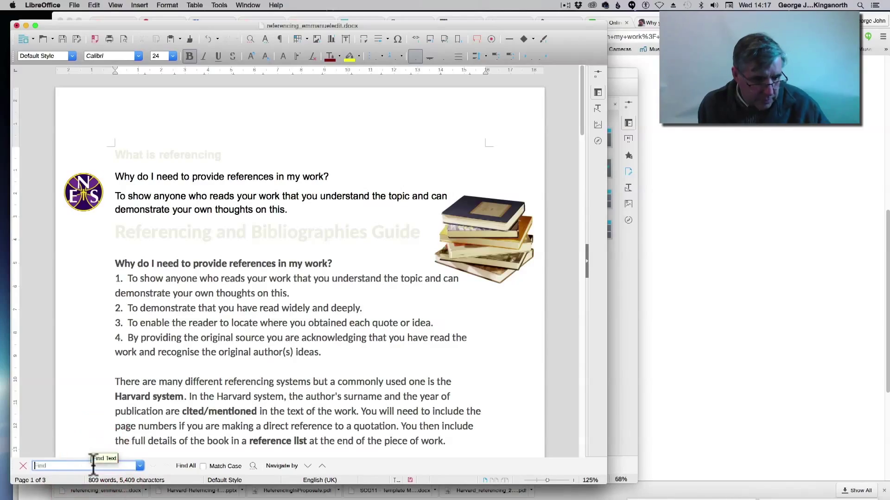
key(super+v)
Step: Place the document beside Harvard_referencing_2015.pdf, narrow the PDF window and clear its text selection for comparison
drag(170, 28, 496, 39)
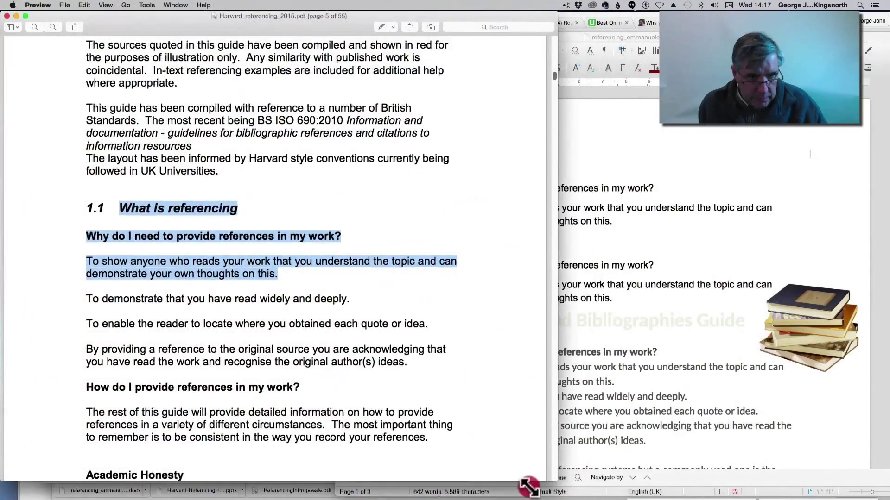
drag(527, 440, 410, 490)
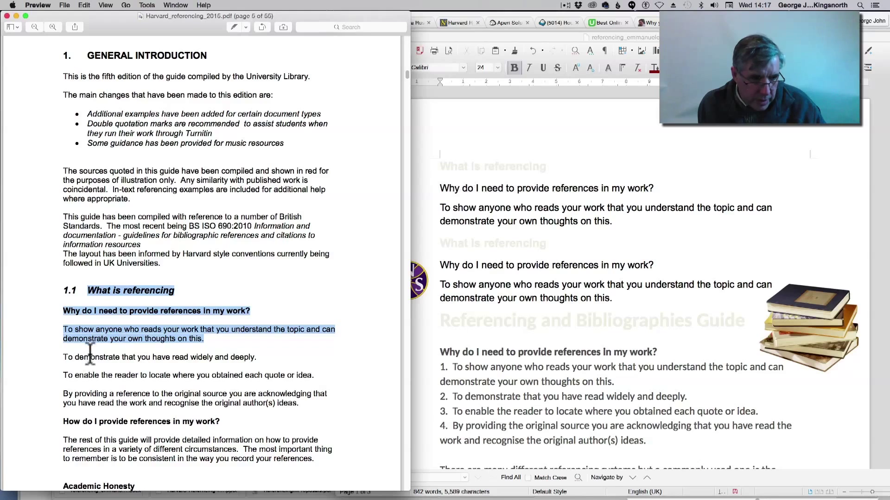
click(54, 328)
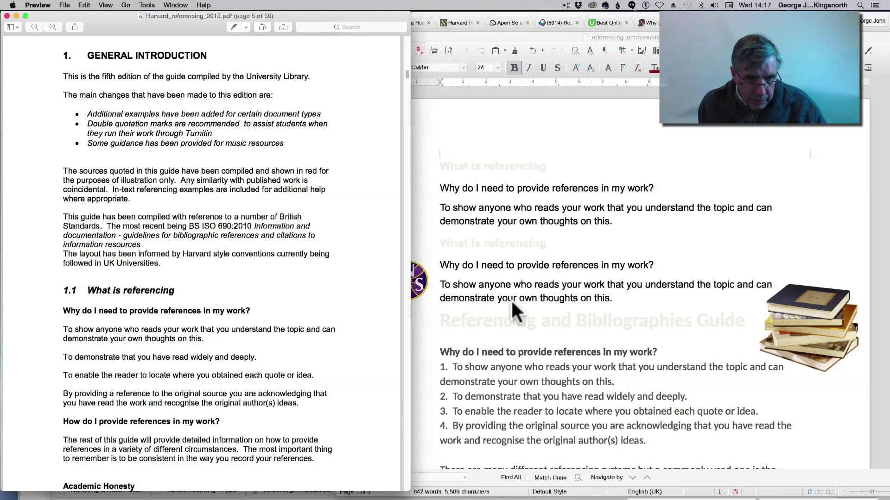
scroll(280, 350, down, 1)
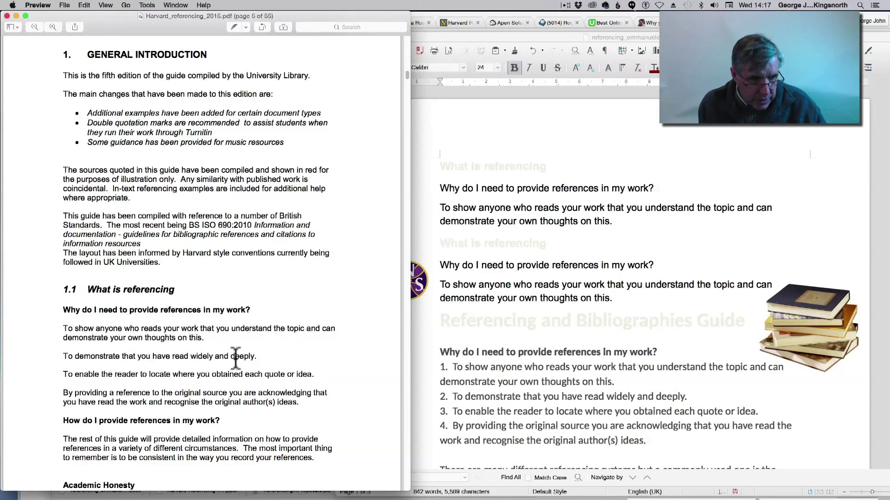
Step: Read through the referencing_emmanueledit document to its Anglia Ruskin attribution and highlight the source link there
click(596, 225)
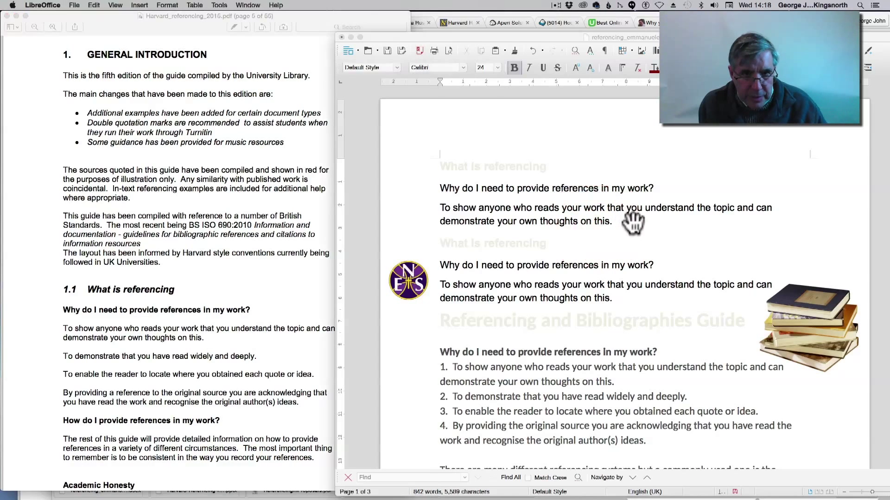
scroll(633, 224, down, 2)
scroll(634, 223, down, 10)
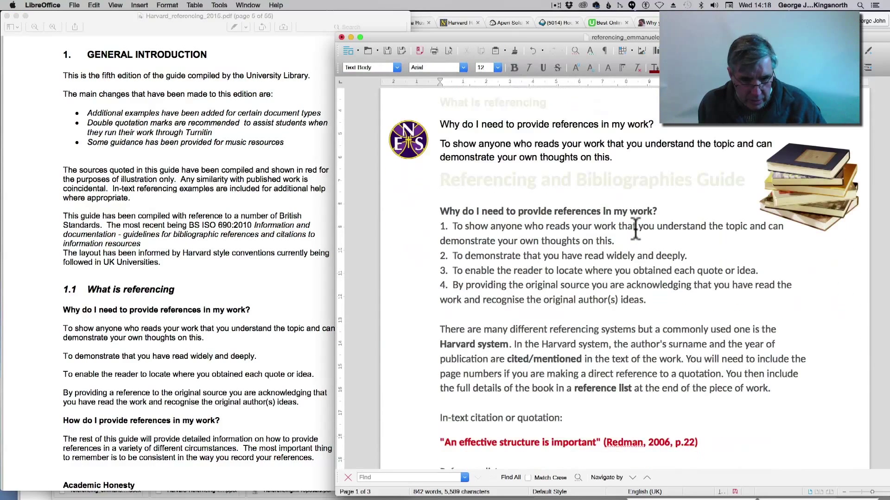
scroll(637, 229, down, 4)
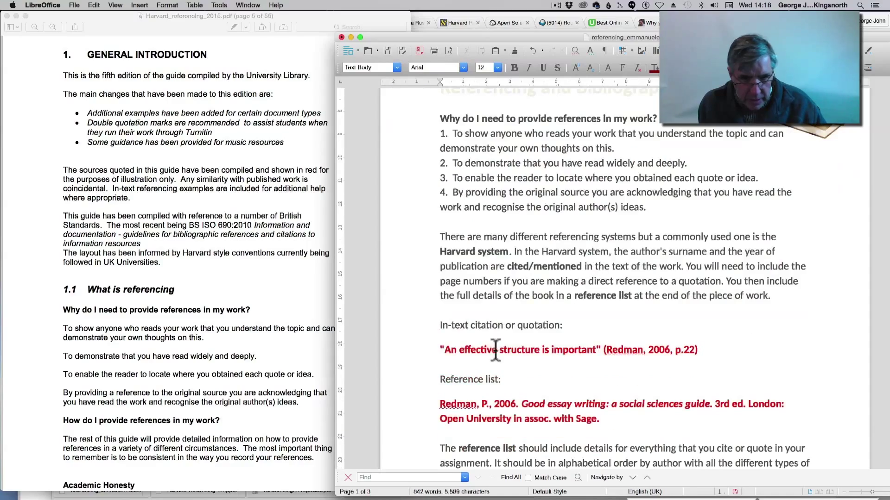
scroll(633, 349, down, 20)
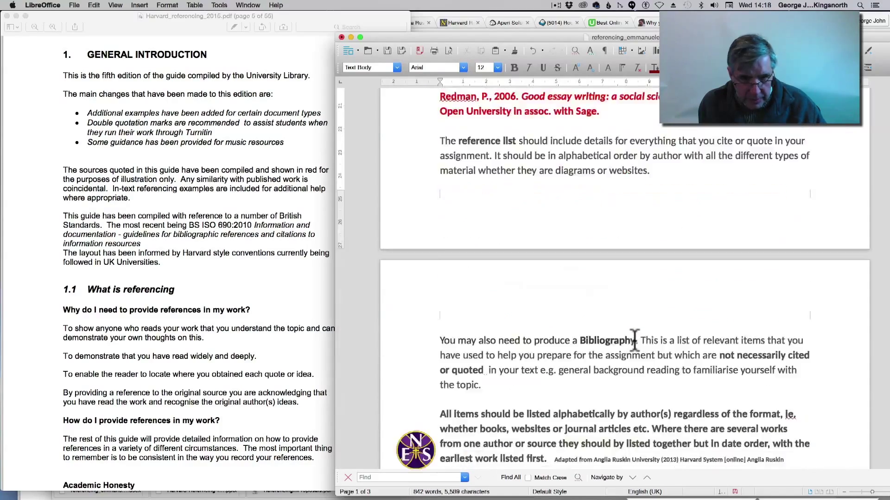
scroll(635, 341, down, 8)
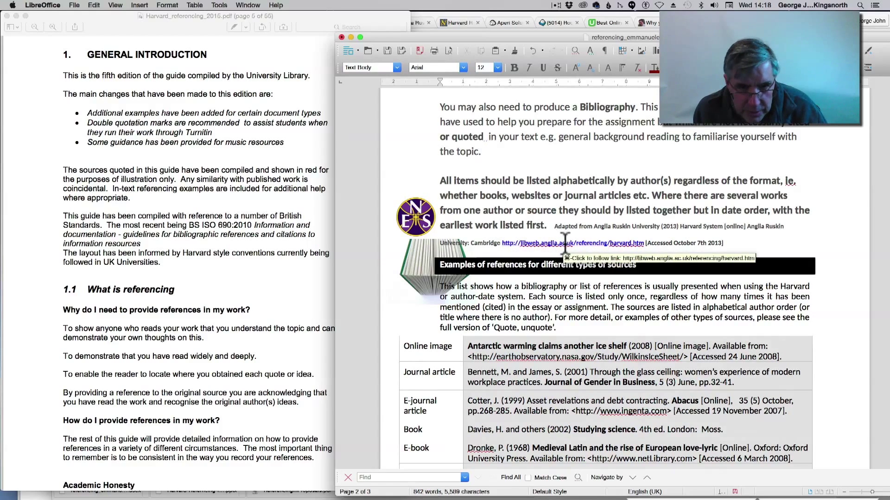
drag(645, 242, 502, 244)
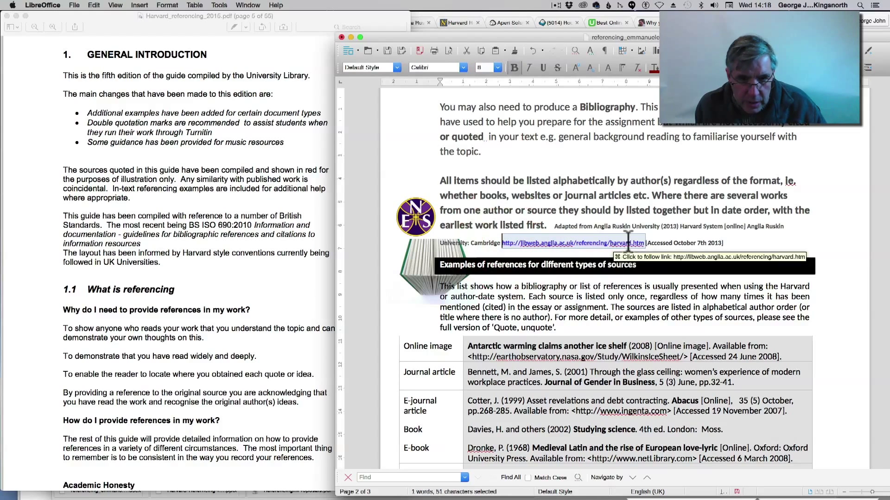
click(681, 228)
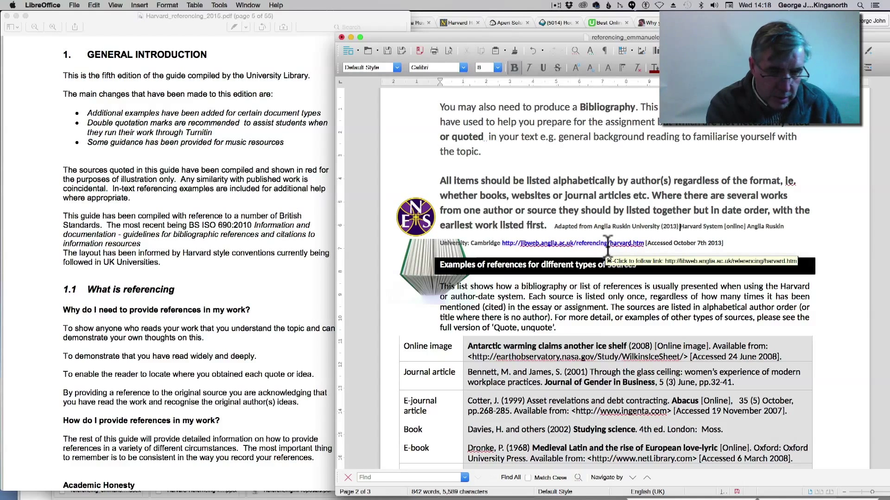
Step: Follow the document's libweb.anglia.ac.uk/referencing/harvard.htm link in Chrome and briefly uncover the documents behind the browser window
super+click(598, 250)
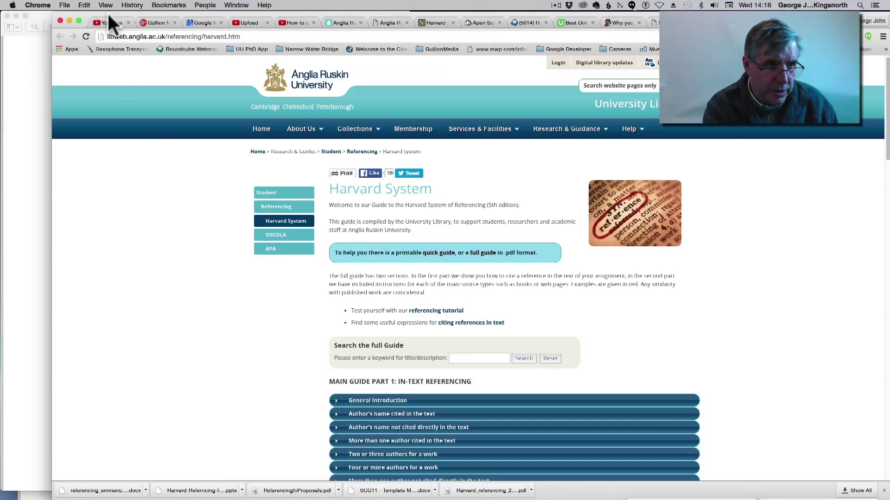
drag(110, 14, 115, 168)
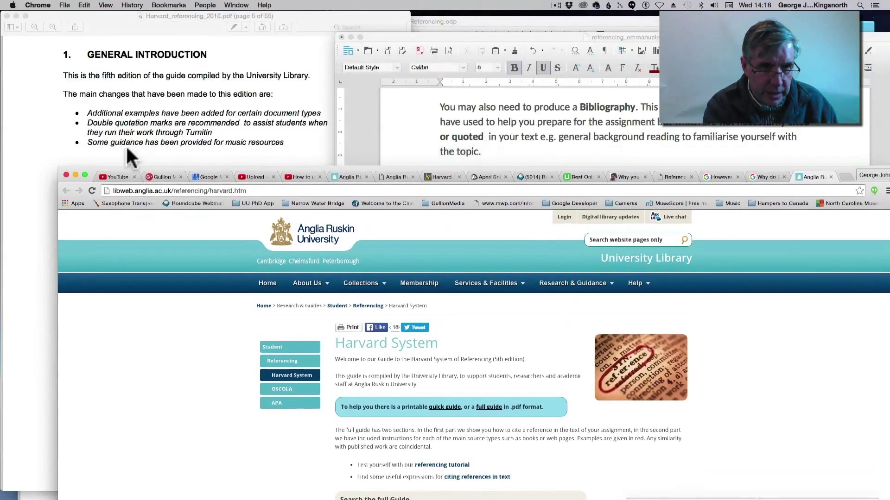
click(445, 38)
drag(127, 165, 114, 13)
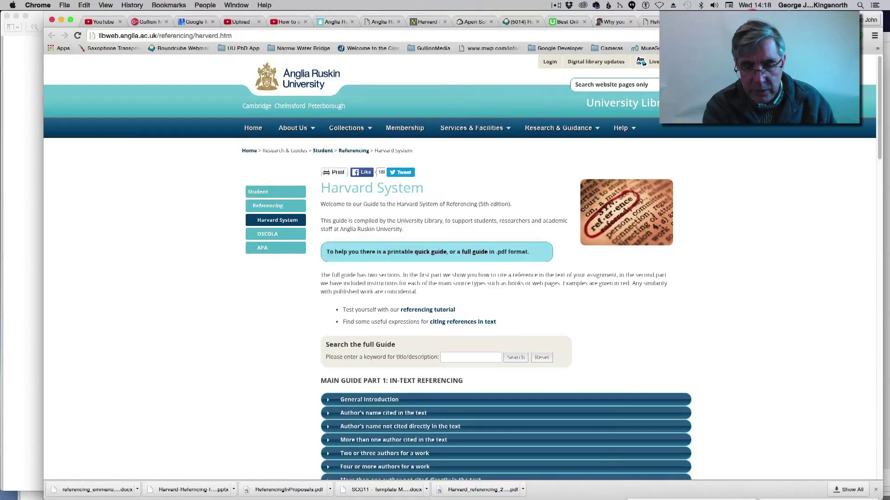
Step: Return to the Google results for the copied passage and view the first results again
click(755, 21)
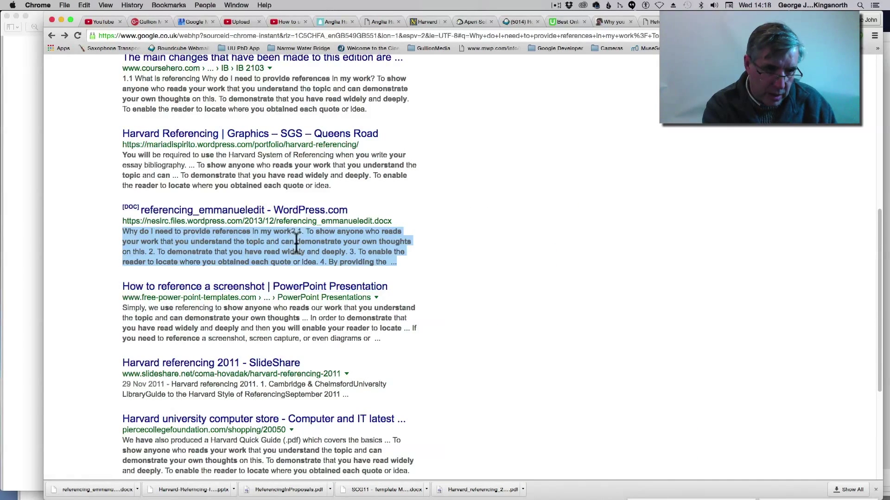
scroll(297, 243, up, 10)
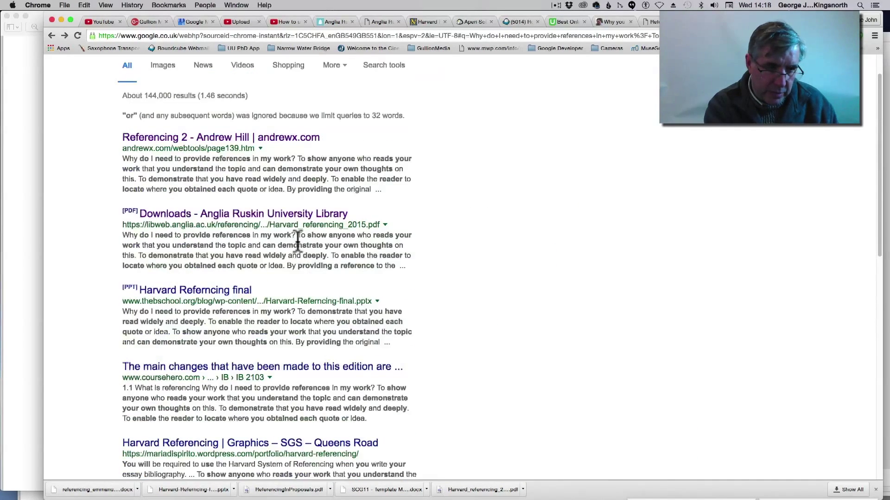
scroll(297, 241, up, 2)
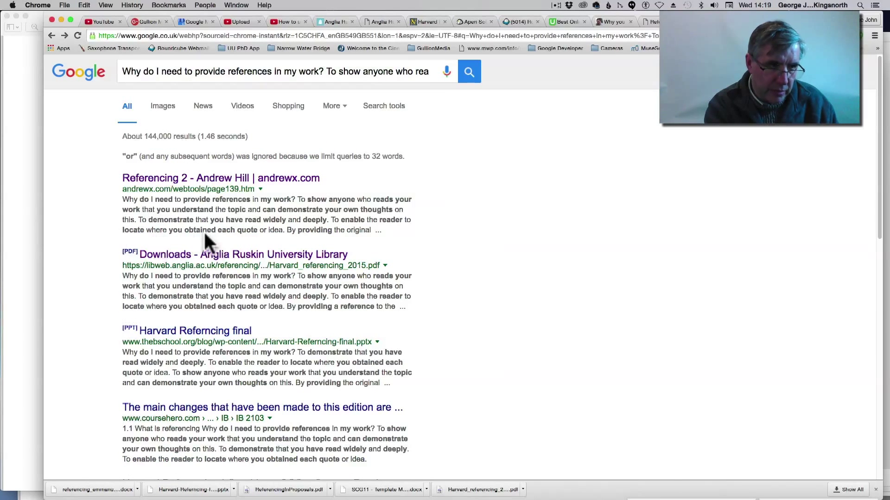
Step: Move the browser window aside, switch to Preview and close the Harvard referencing PDF
drag(152, 12, 150, 122)
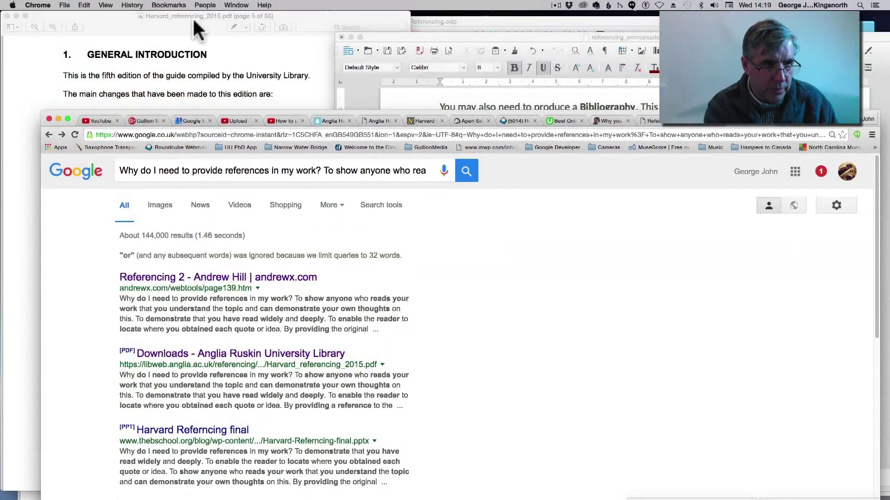
click(193, 18)
click(8, 15)
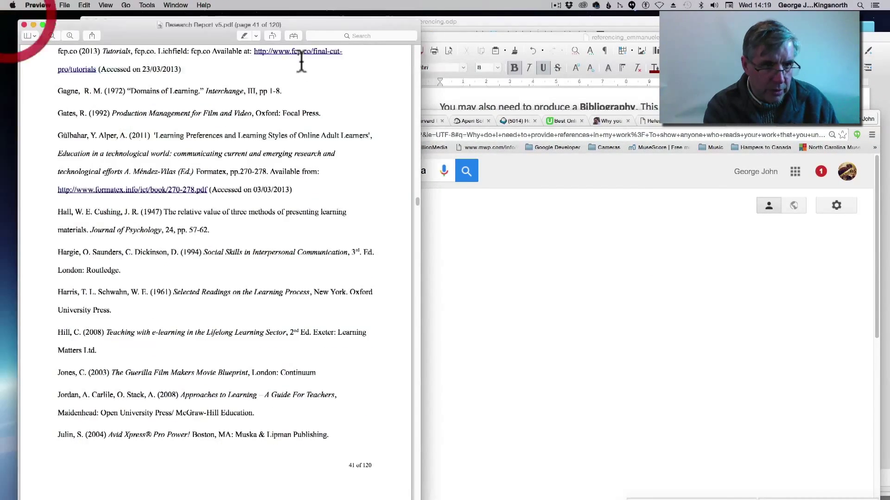
Step: Go to page 18 of Research Report v5.pdf and copy from "Part of the planned research" through "The survey"
scroll(320, 252, up, 10)
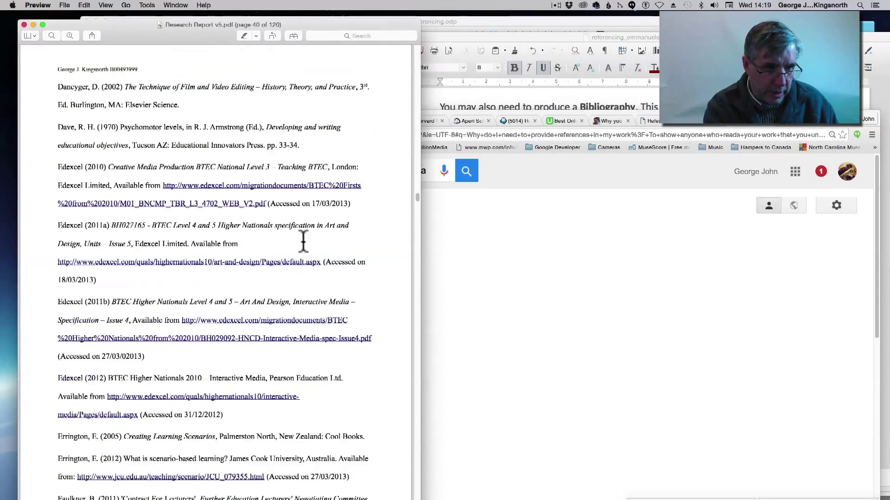
drag(416, 196, 416, 115)
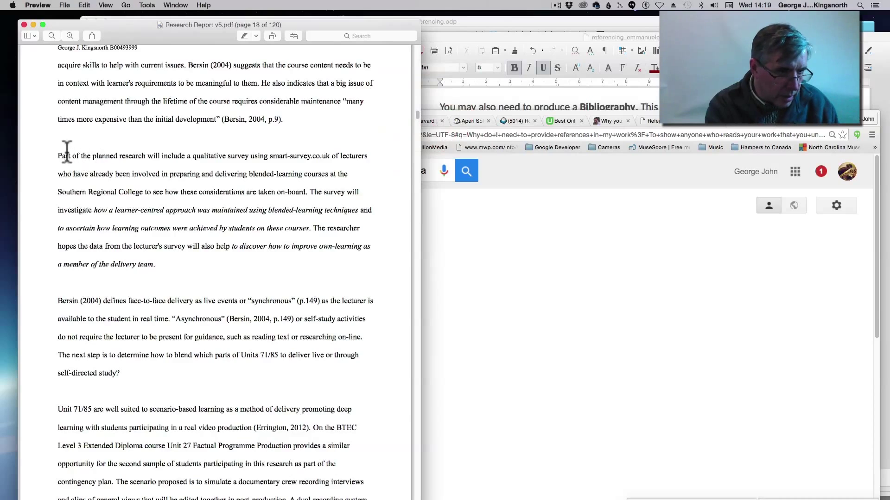
mouse_move(58, 155)
mouse_down()
mouse_move(113, 173)
mouse_move(354, 178)
mouse_move(344, 192)
mouse_up()
key(super+c)
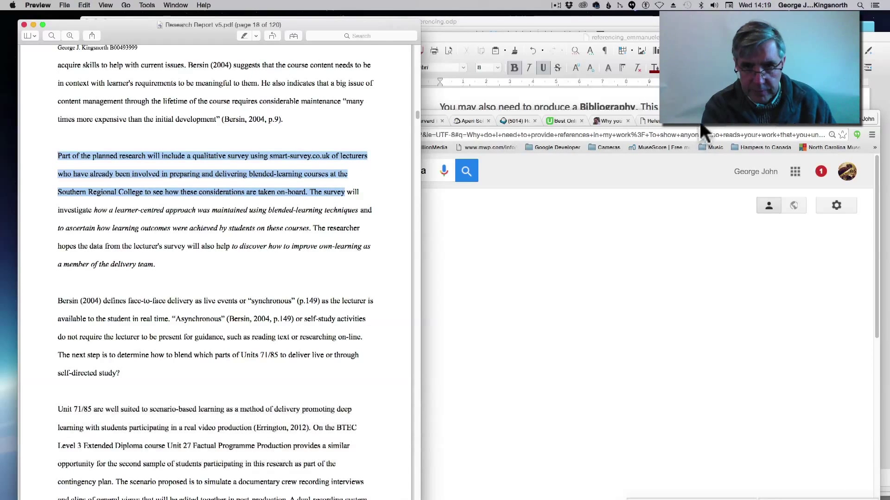
Step: Switch to Chrome and search Google in a new tab for the copied research report passage
double_click(709, 124)
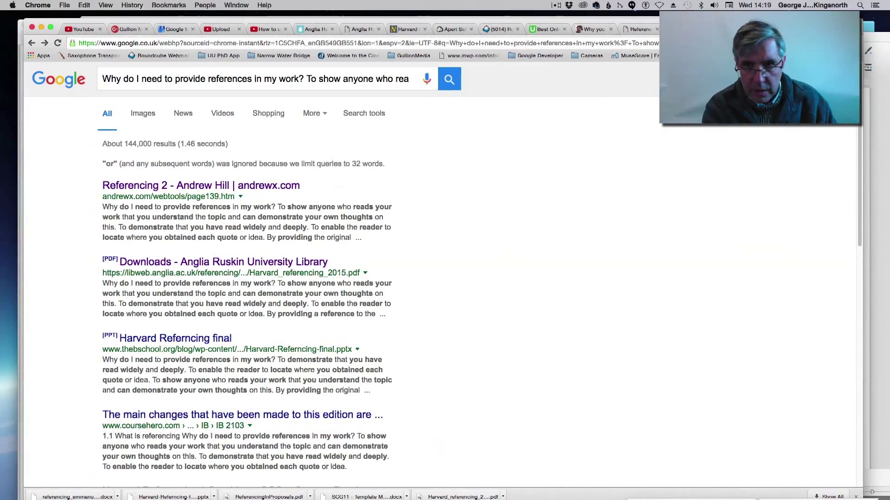
key(super+t)
click(281, 230)
key(super+v)
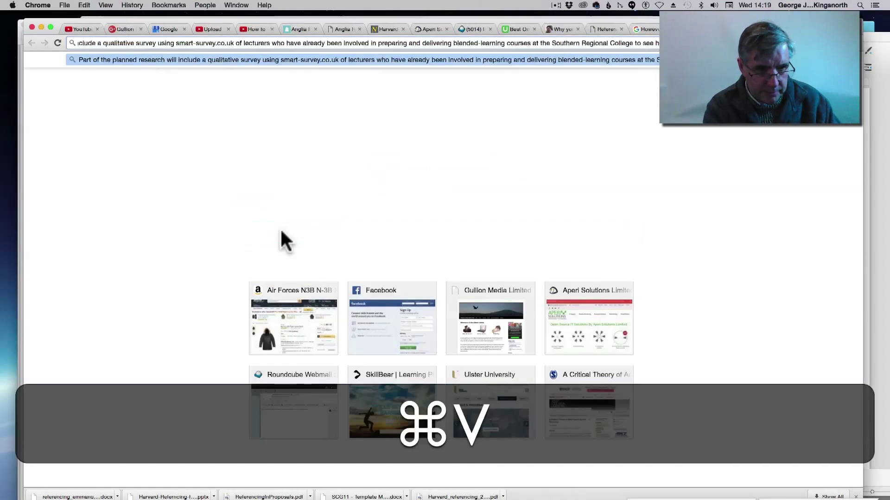
key(Return)
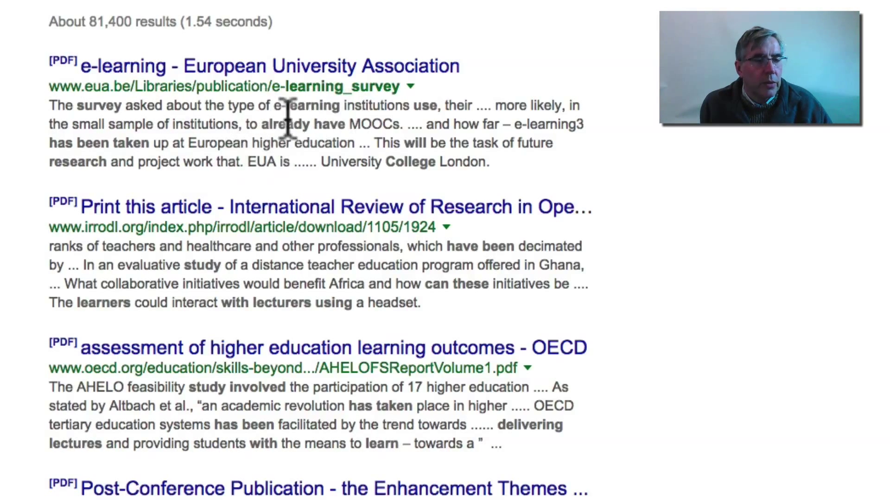
Step: Examine the first page of results for any excerpt that matches the research report passage
scroll(408, 361, down, 3)
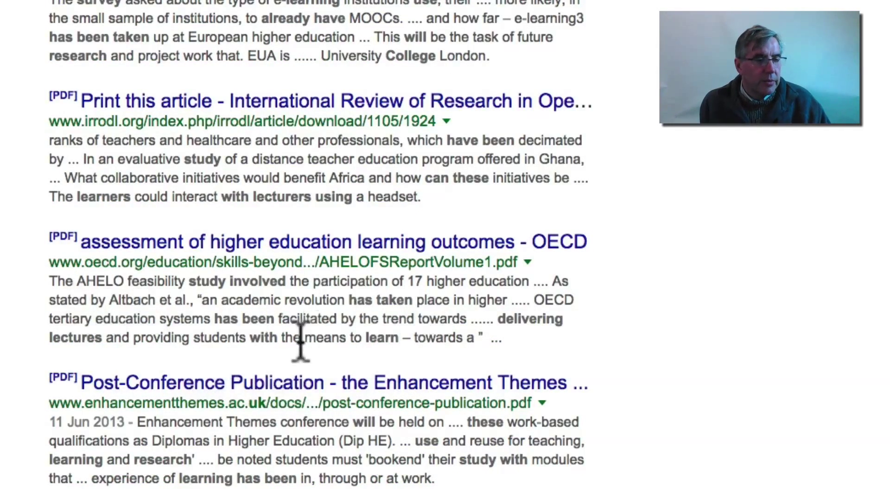
scroll(258, 429, down, 3)
scroll(278, 338, down, 1)
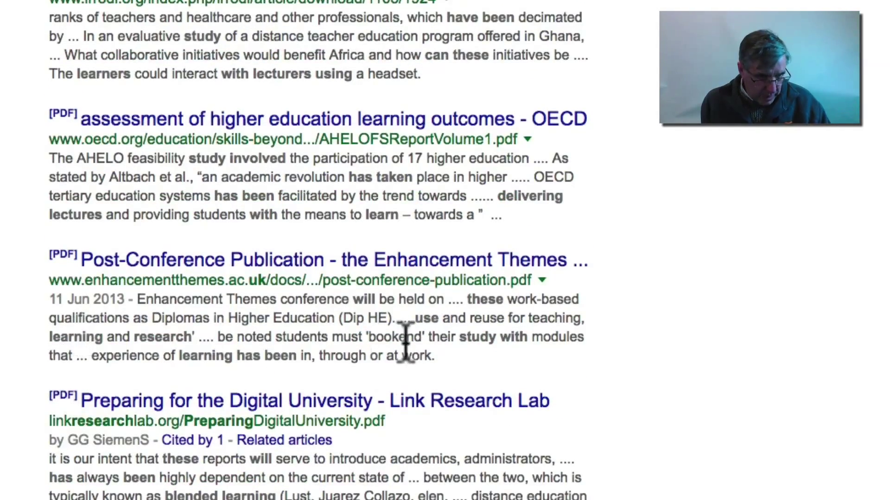
scroll(417, 334, down, 1)
scroll(456, 331, down, 3)
scroll(482, 290, down, 7)
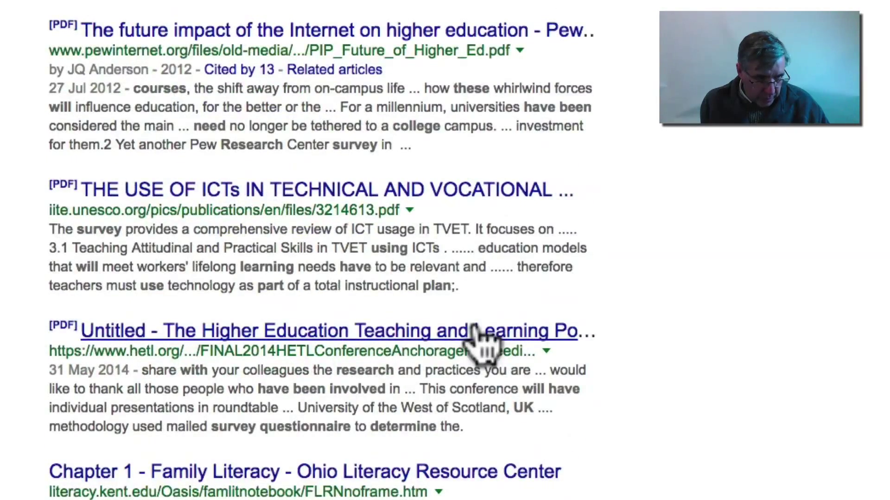
scroll(479, 339, down, 1)
scroll(482, 341, down, 3)
scroll(482, 340, down, 4)
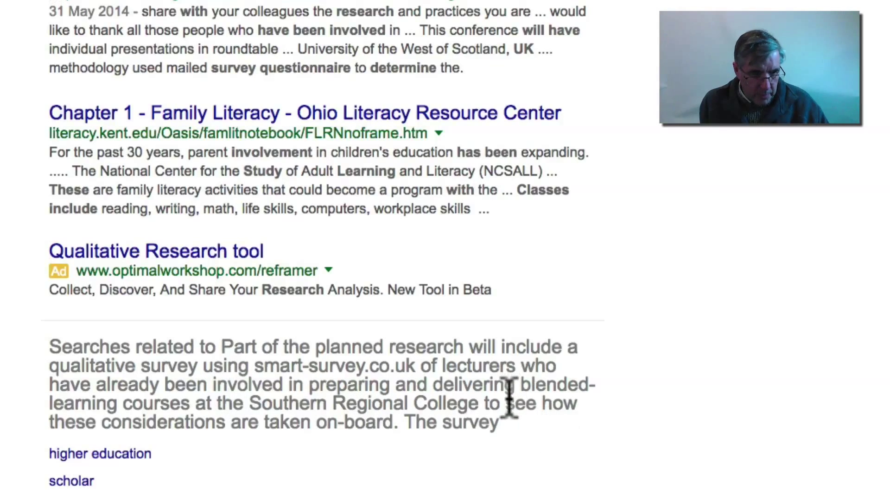
scroll(510, 399, up, 10)
scroll(515, 403, up, 4)
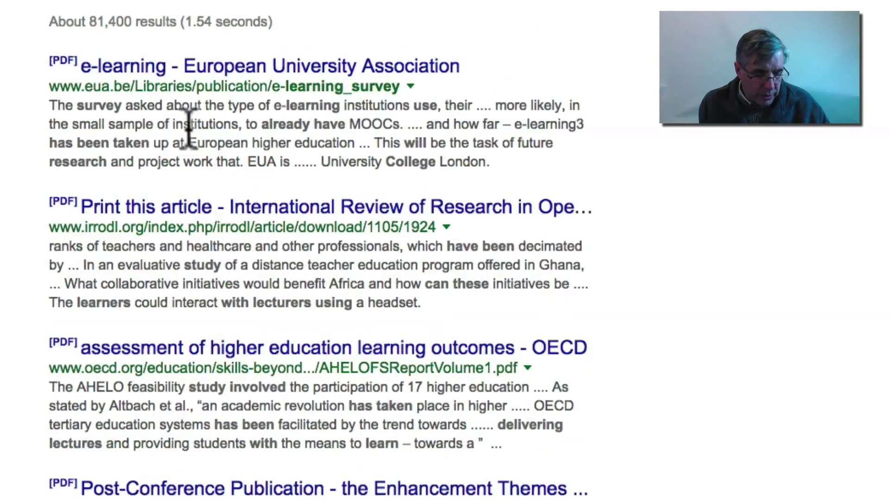